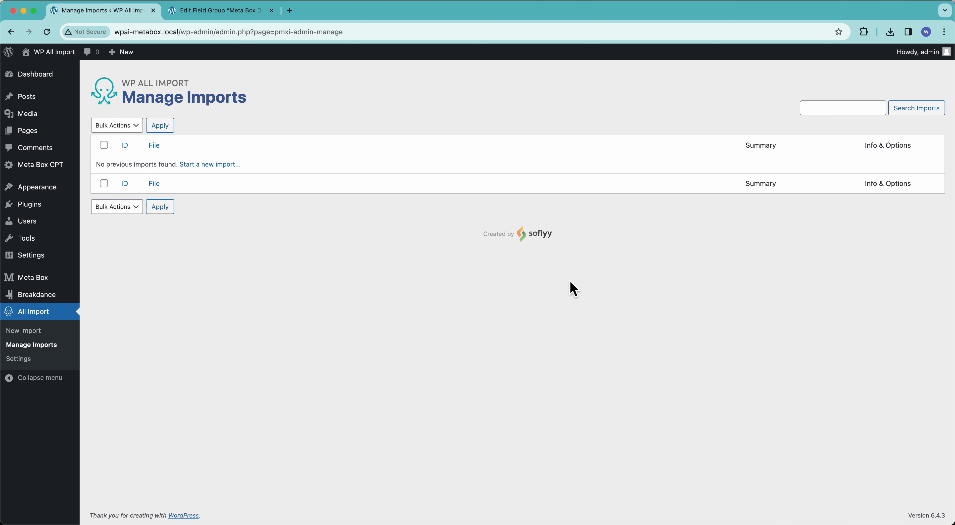
Step: Start a new import and upload basic_fields.csv from the Downloads folder
left_click(34, 334)
left_click(269, 196)
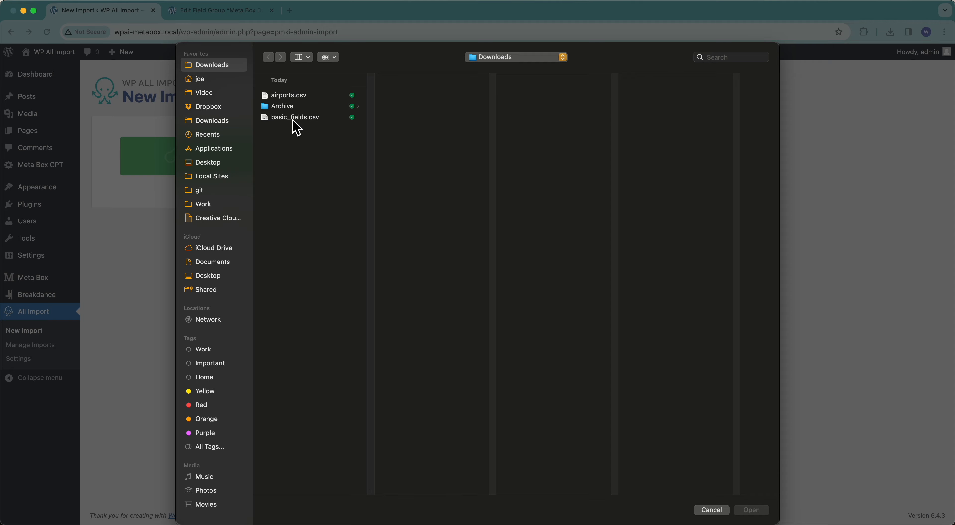
left_click(293, 120)
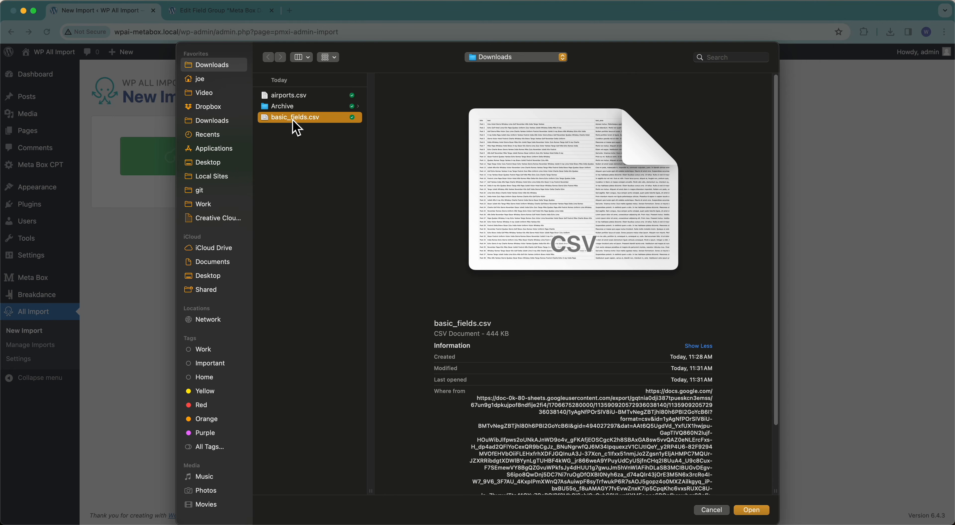
left_click(752, 511)
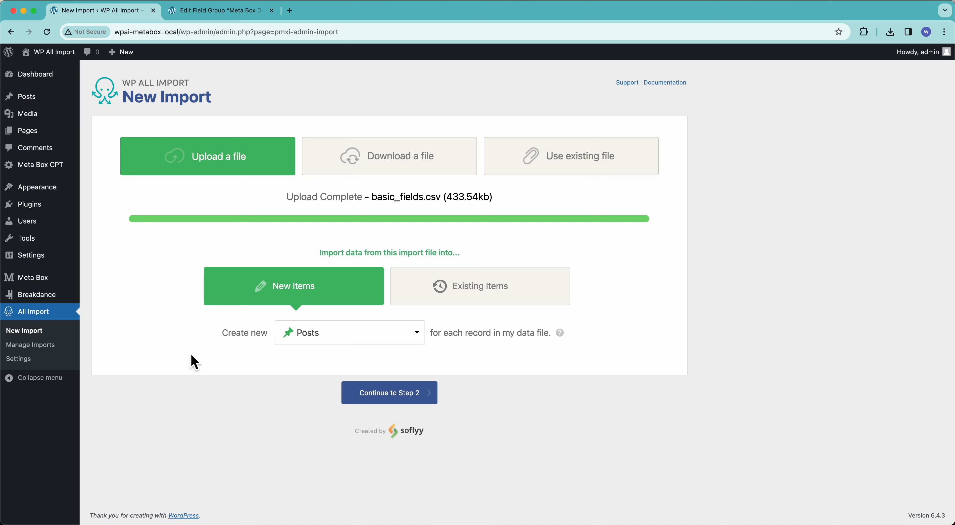
Step: Set the import to create new Meta Box CPT items and proceed past the file review to the field-mapping step
left_click(317, 341)
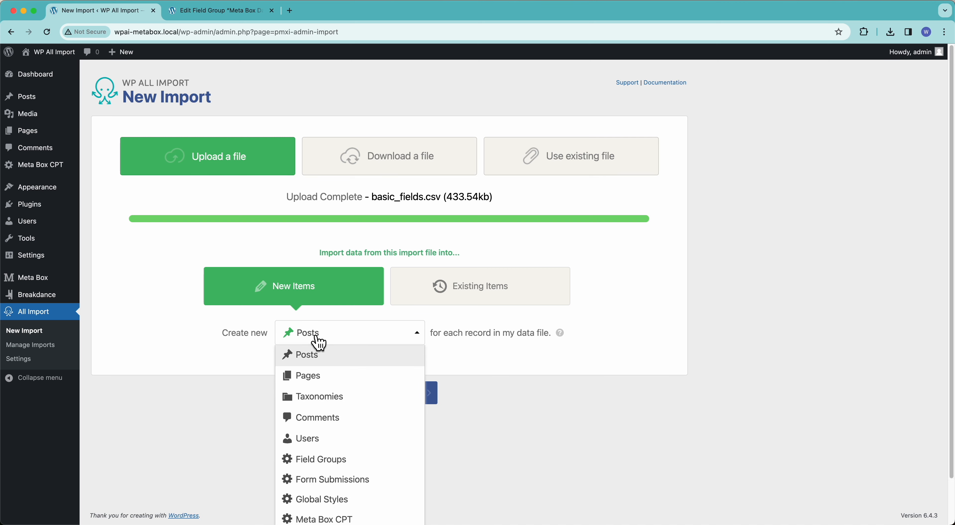
scroll(371, 459, "down", 1)
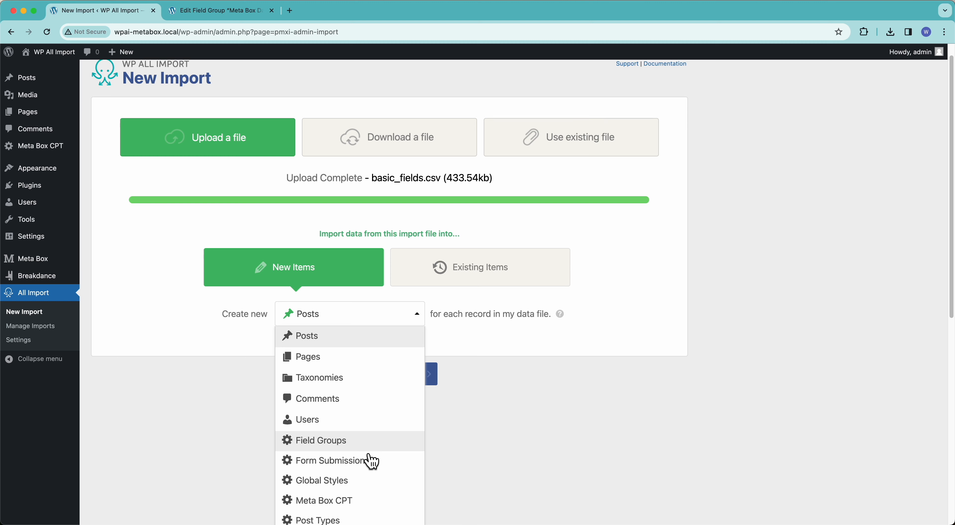
left_click(363, 503)
mouse_move(55, 170)
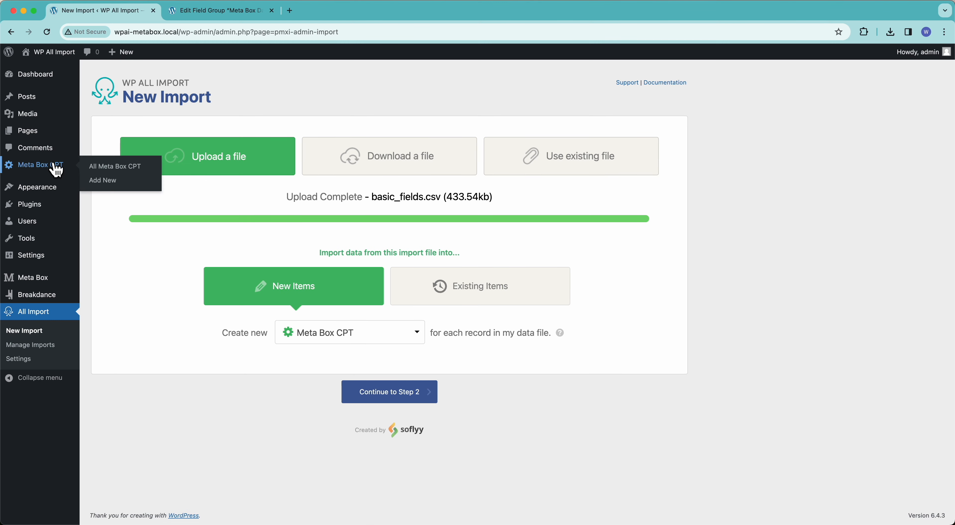
left_click(407, 394)
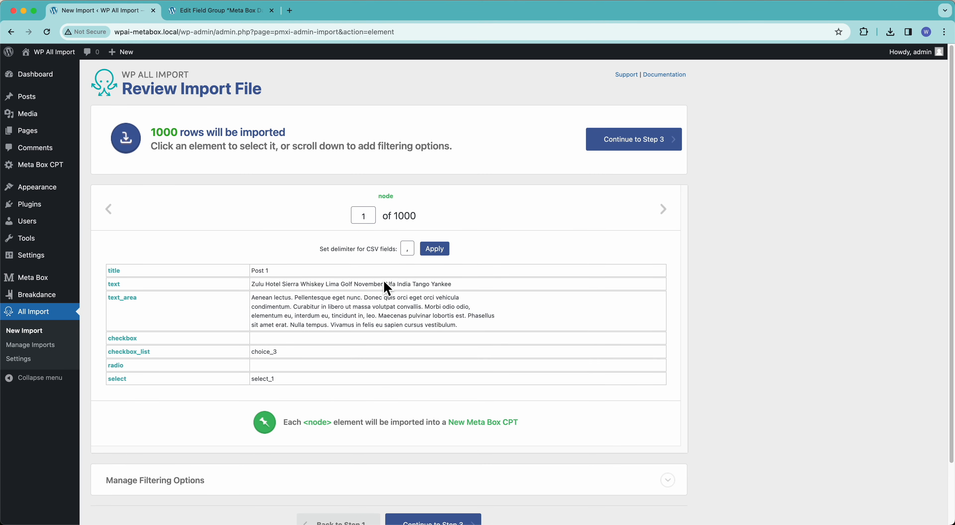
left_click(618, 155)
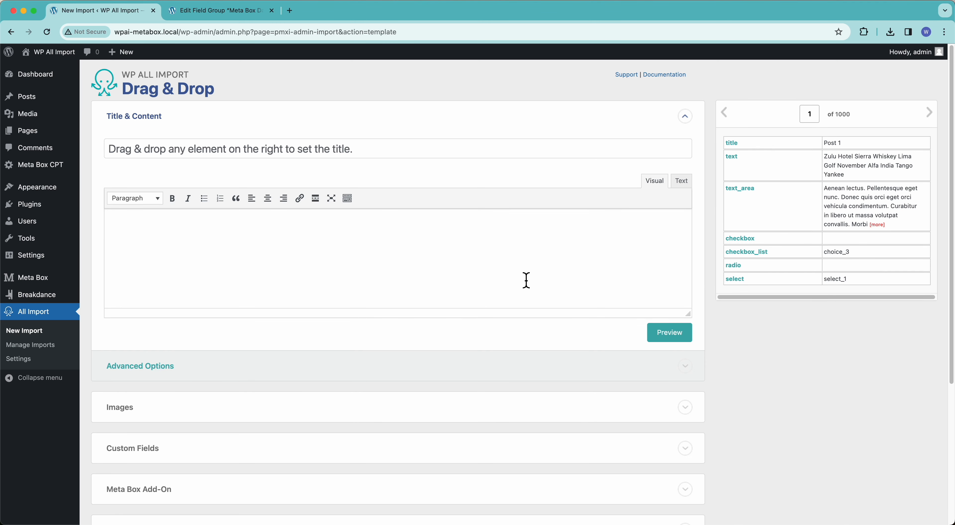
Step: Map the title element to the post title and enable the Meta Box Data group in the Meta Box Add-On section
left_click_drag(732, 143, 609, 155)
scroll(422, 319, "down", 4)
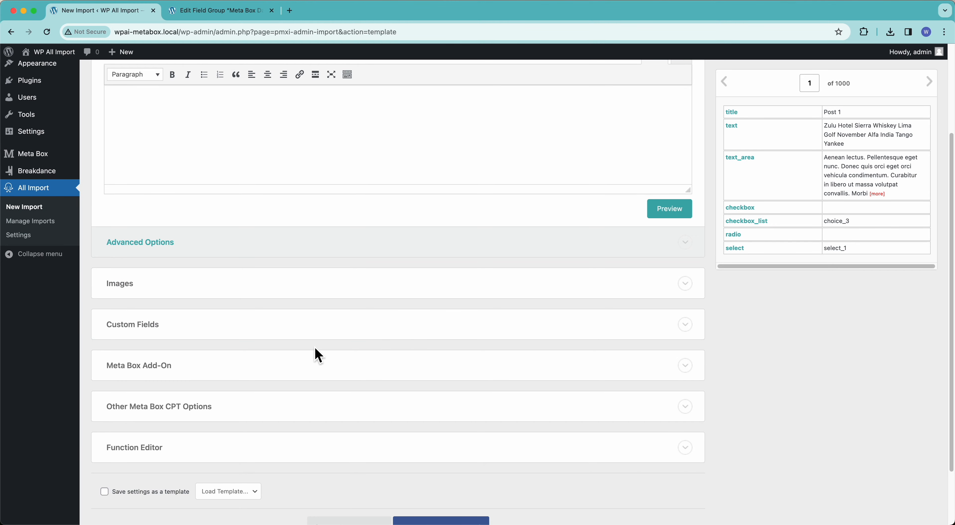
left_click(314, 377)
scroll(456, 330, "down", 1)
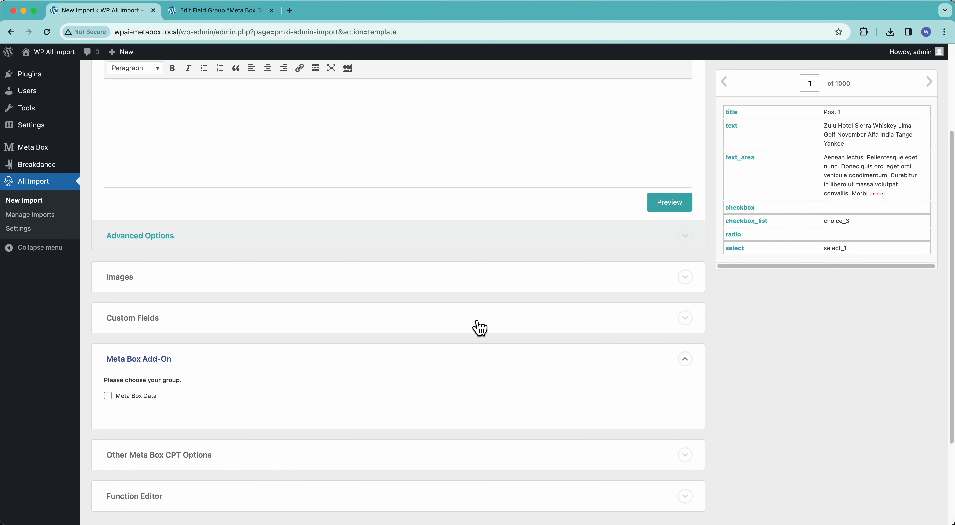
left_click(135, 386)
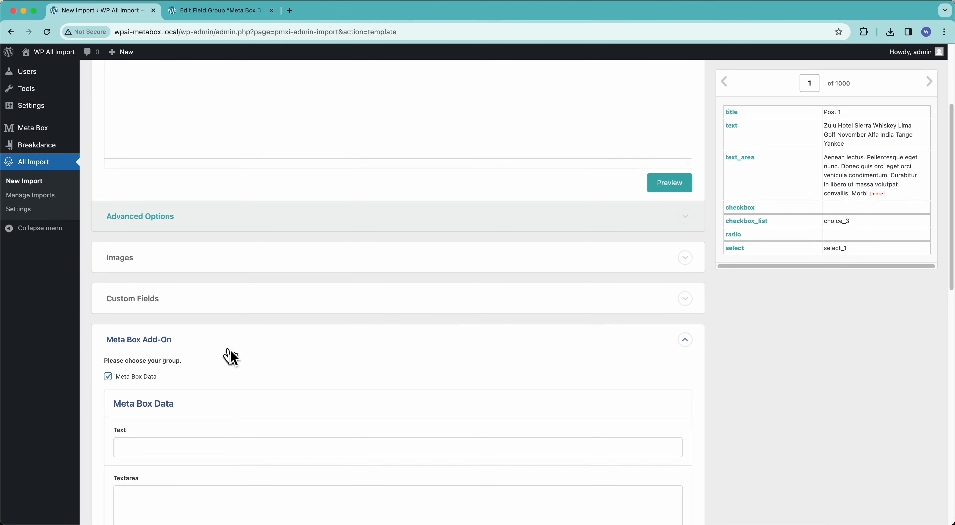
Step: Compare the import's Meta Box Data fields with their definitions in the field group, opening the Text, Checkbox and Checkbox List settings
scroll(231, 354, "down", 10)
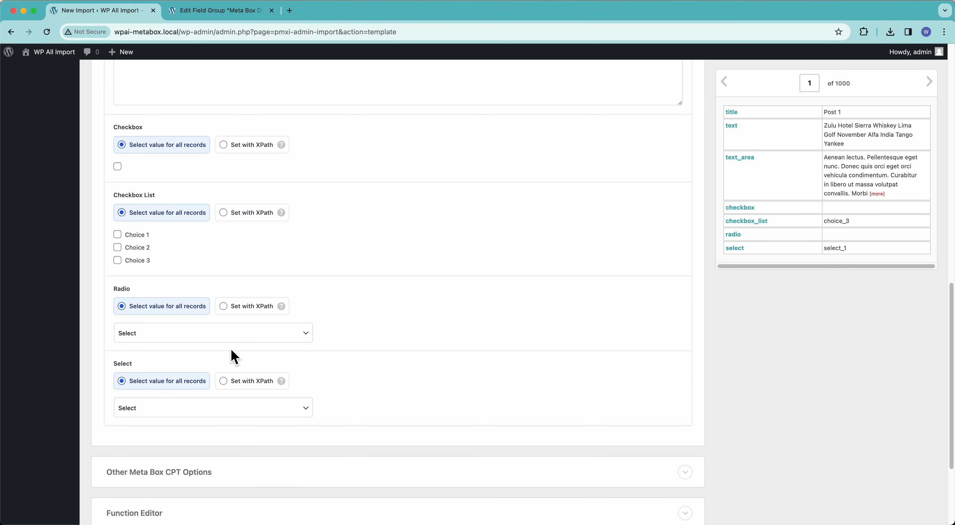
scroll(222, 253, "up", 4)
left_click(209, 11)
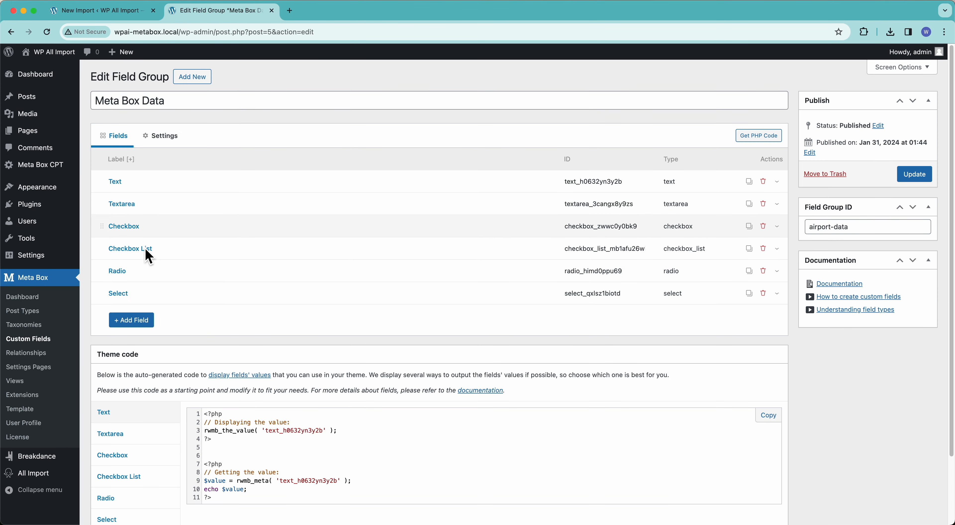
left_click(260, 189)
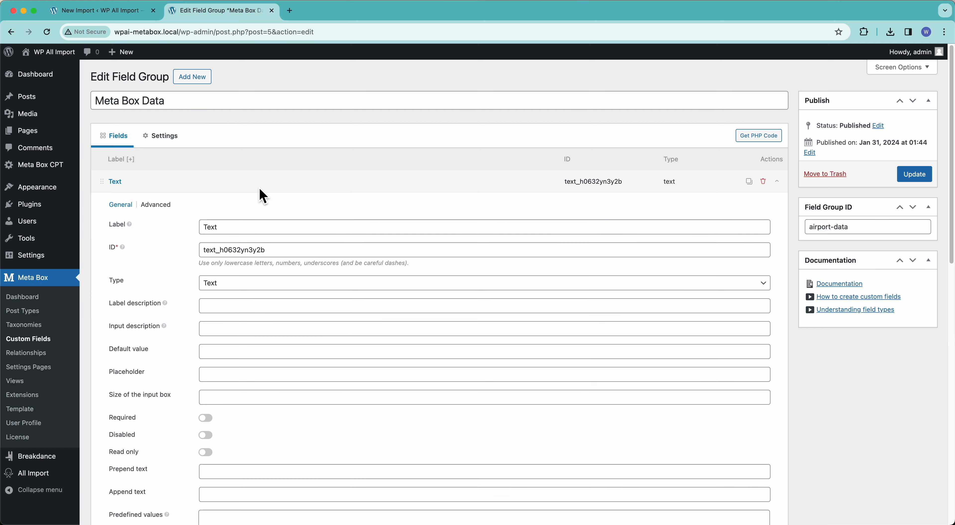
left_click(250, 188)
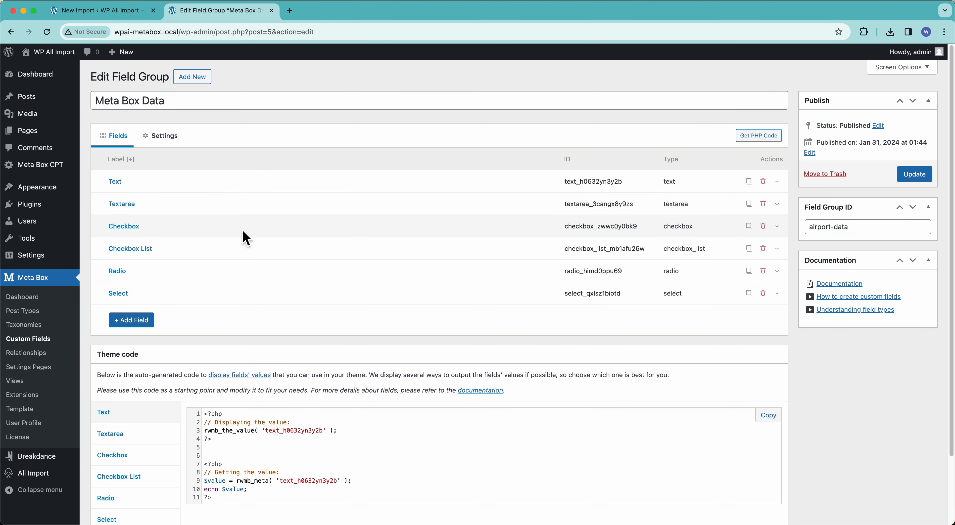
left_click(243, 227)
left_click(245, 231)
left_click(247, 256)
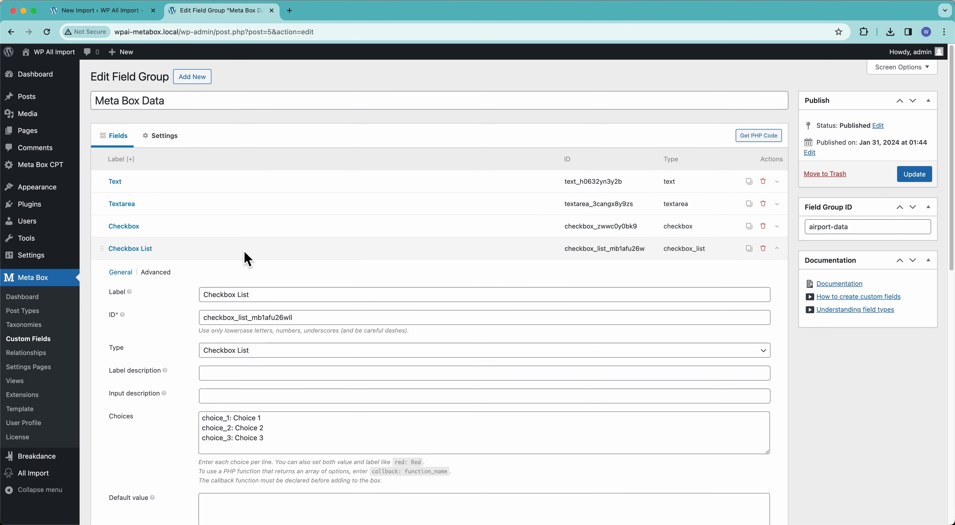
left_click(245, 255)
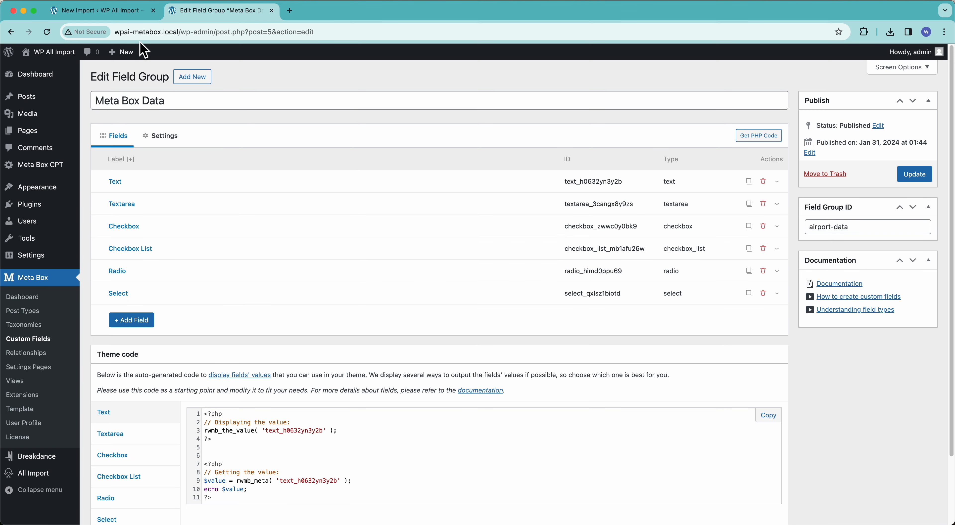
left_click(136, 16)
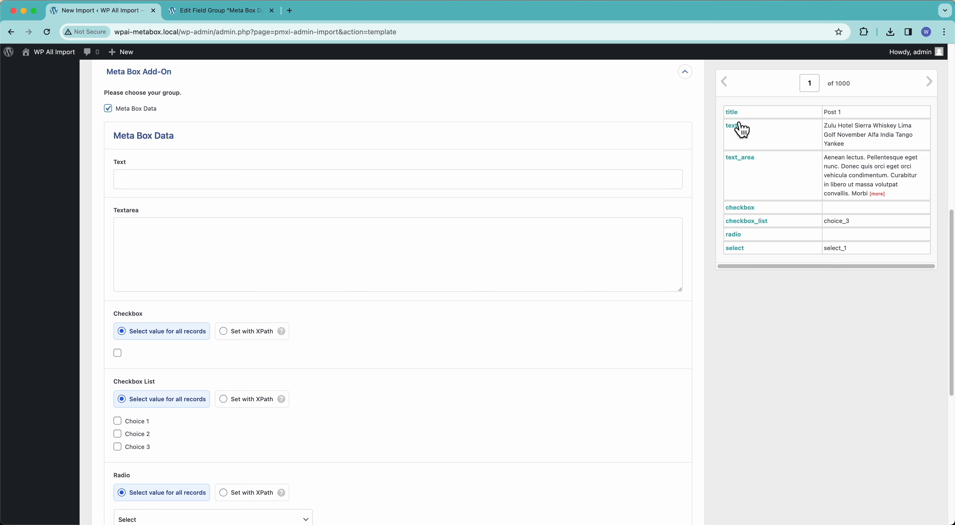
Step: Map the text element to the Text field and the text_area element to the Textarea field
scroll(608, 334, "up", 1)
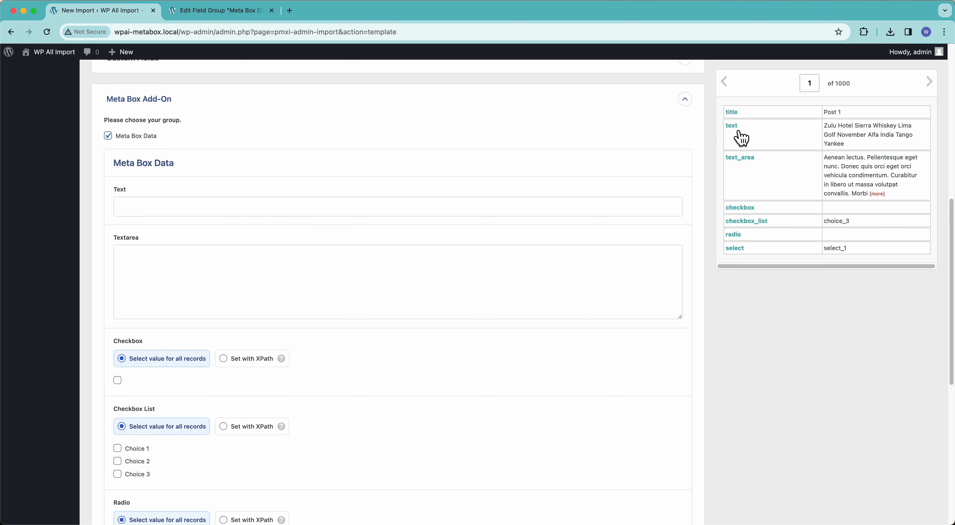
left_click_drag(738, 130, 495, 217)
left_click_drag(747, 167, 471, 285)
Step: Try adding a second text element to the Text field and remove the duplicate placeholder
left_click_drag(737, 131, 335, 217)
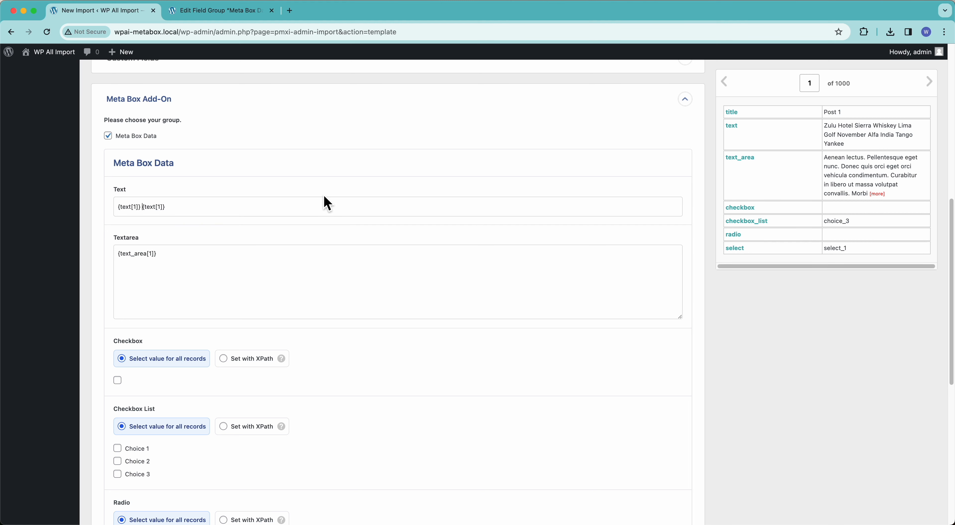
left_click(140, 215)
key("shift+End")
key("BackSpace")
key("BackSpace")
key("BackSpace")
key("shift+End")
Step: Open the Manually Added Post for editing in a new tab, examine its Meta Box Data fields, and return to the import
scroll(334, 281, "down", 3)
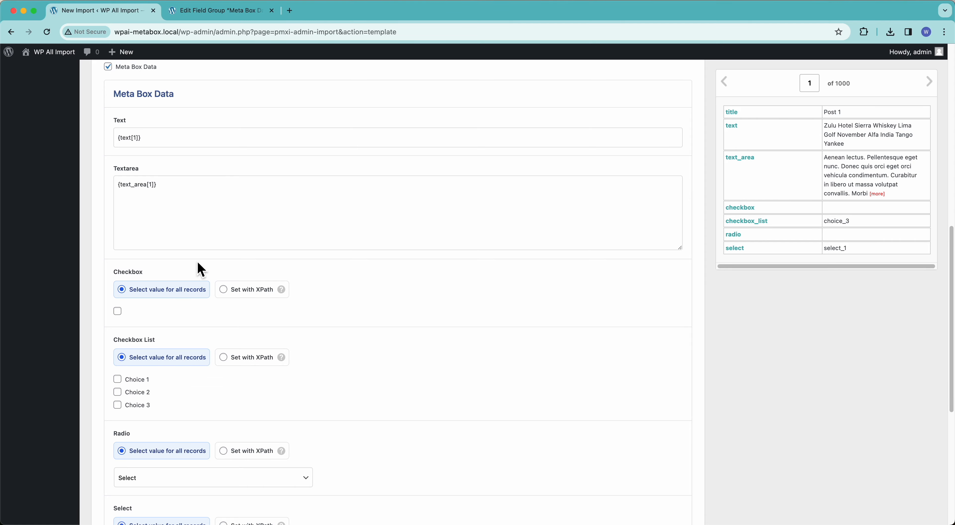
left_click(205, 18)
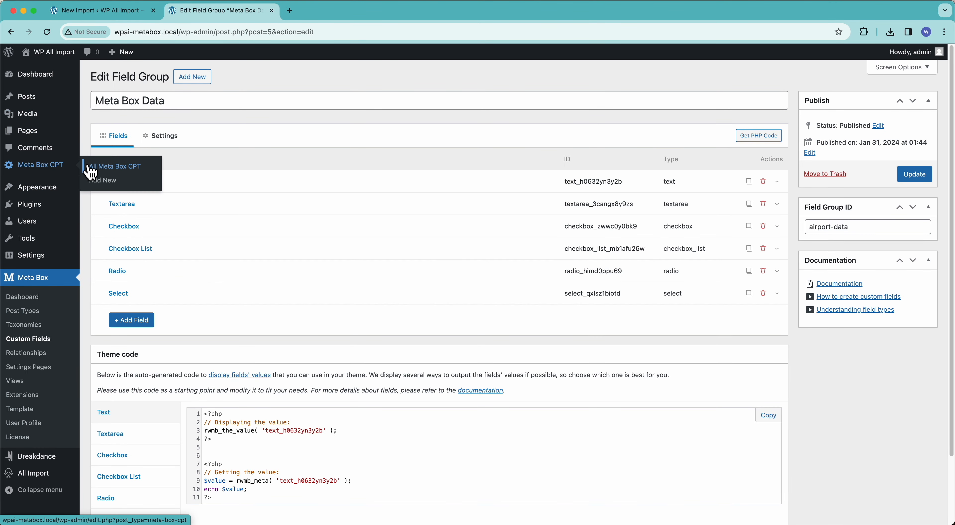
left_click(89, 162, "super")
left_click(315, 13)
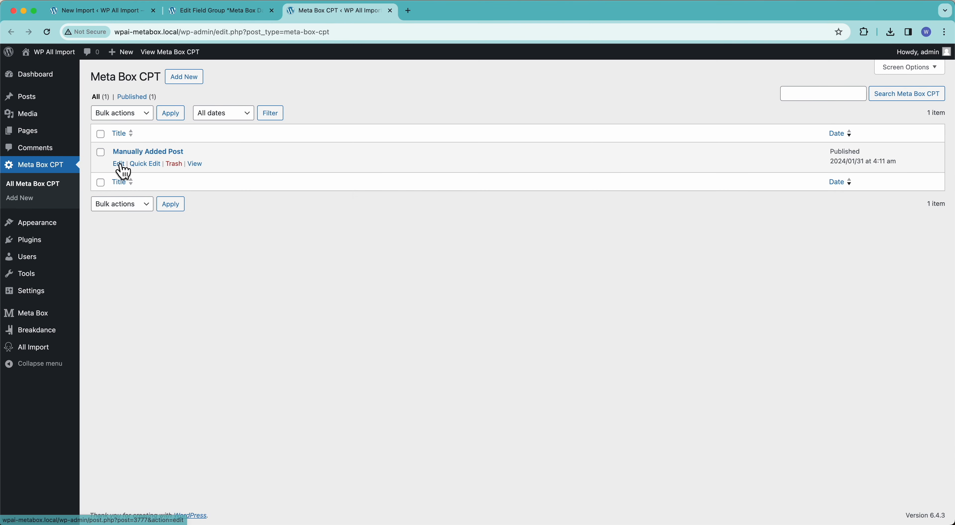
left_click(118, 163)
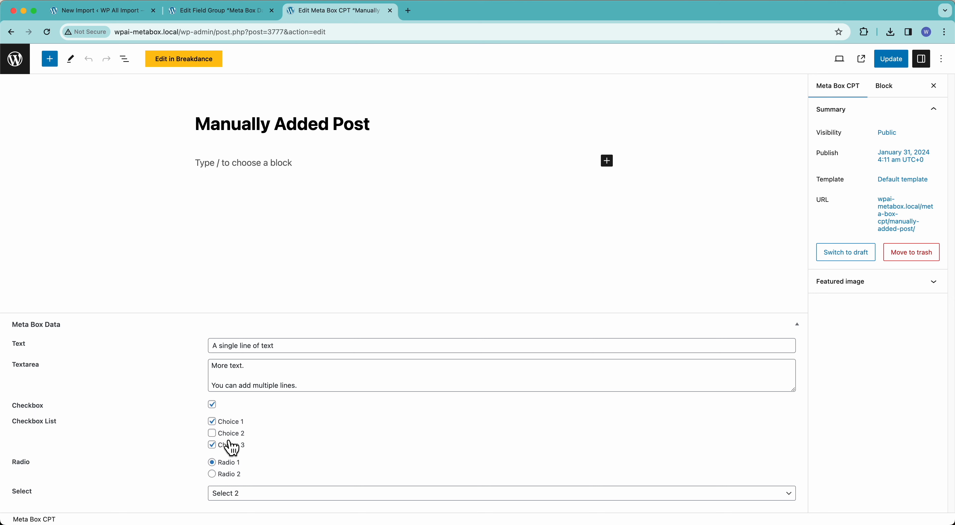
left_click(212, 405)
left_click(233, 14)
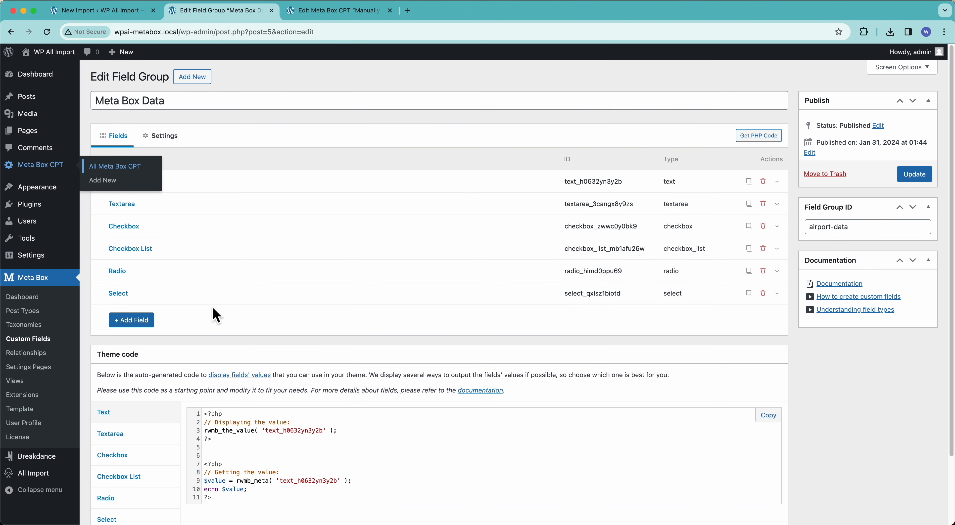
left_click(126, 11)
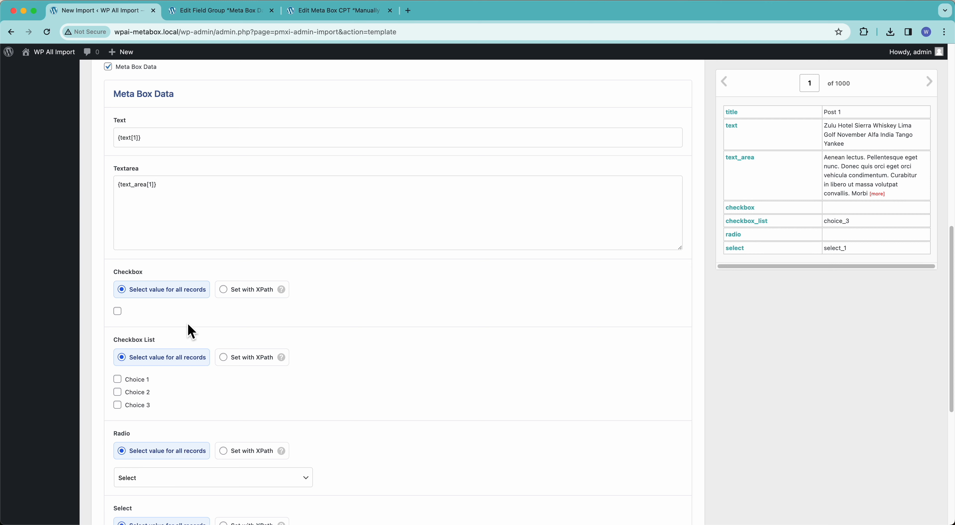
Step: Switch the Checkbox field to Set with XPath and map record 1's checkbox element to it
left_click(118, 313)
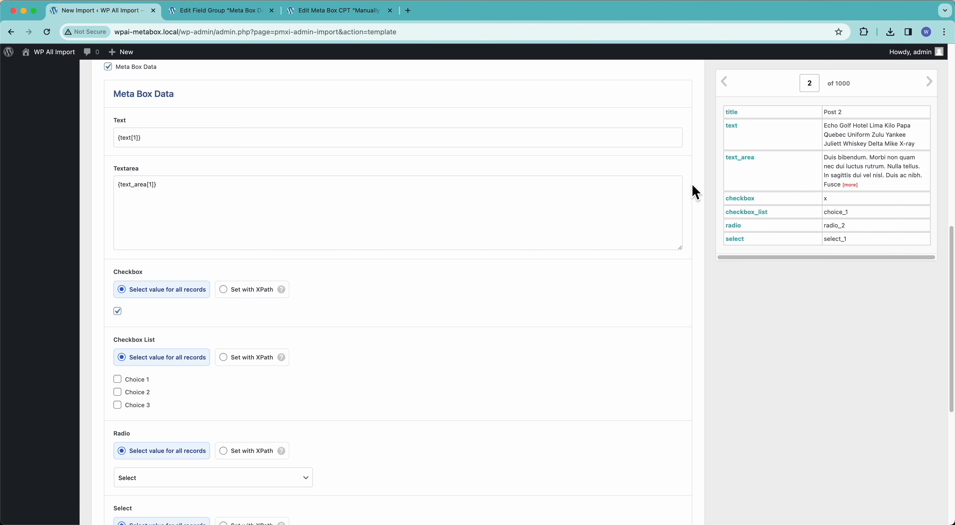
left_click(230, 294)
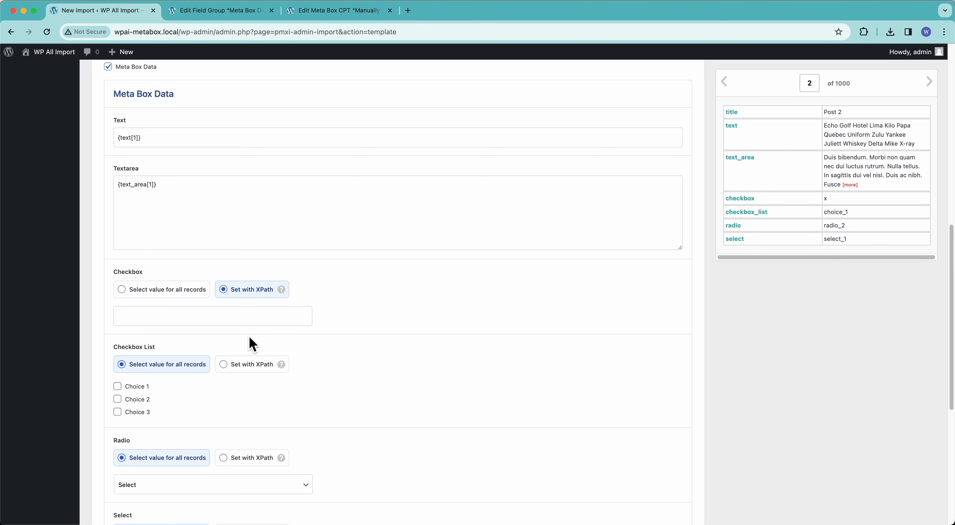
mouse_move(282, 294)
left_click(726, 84)
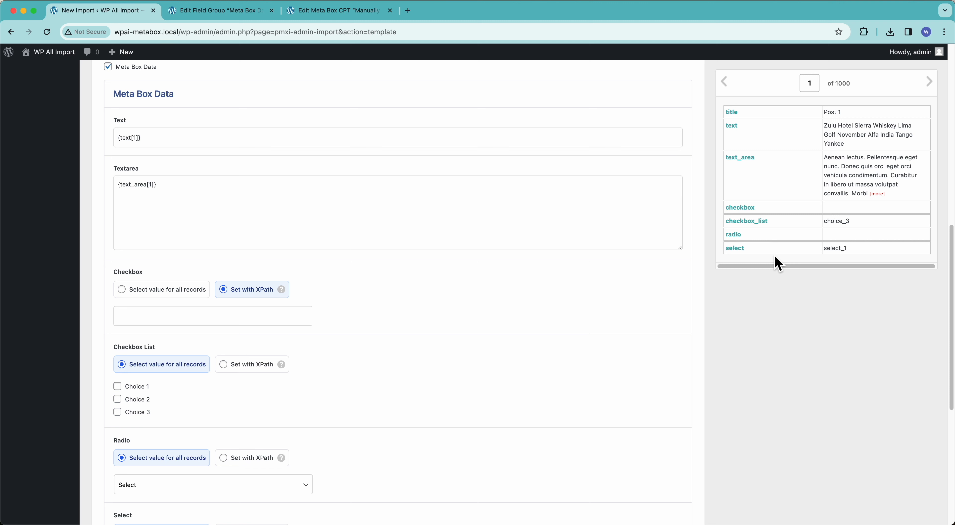
left_click_drag(748, 212, 257, 316)
Step: Select Choice 1 in the Checkbox List for all records and advance the data preview to record 4
scroll(340, 337, "down", 1)
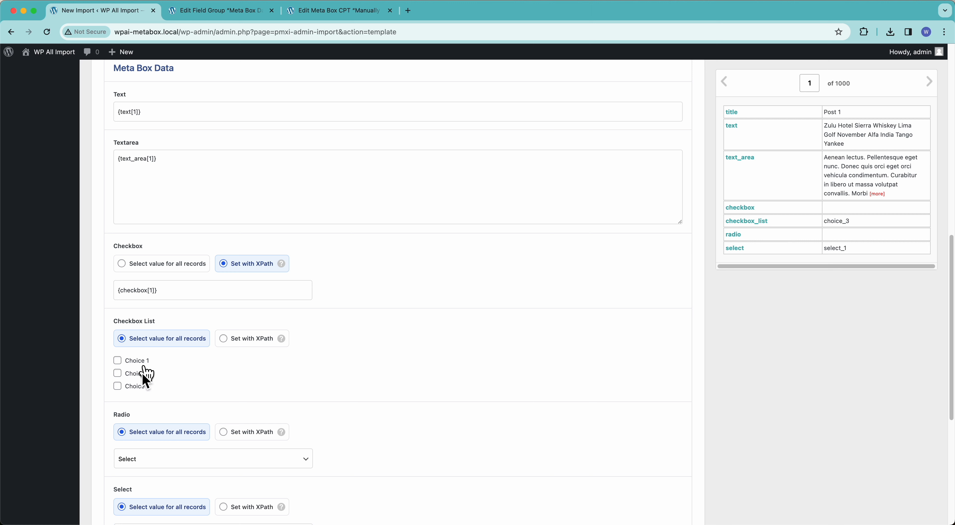
left_click(117, 361)
left_click(932, 86)
left_click(933, 87)
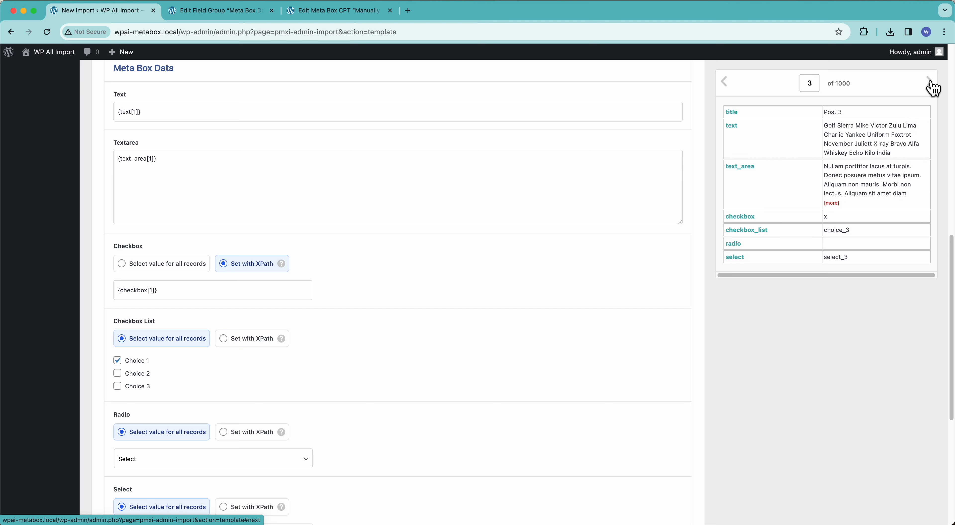
left_click(932, 87)
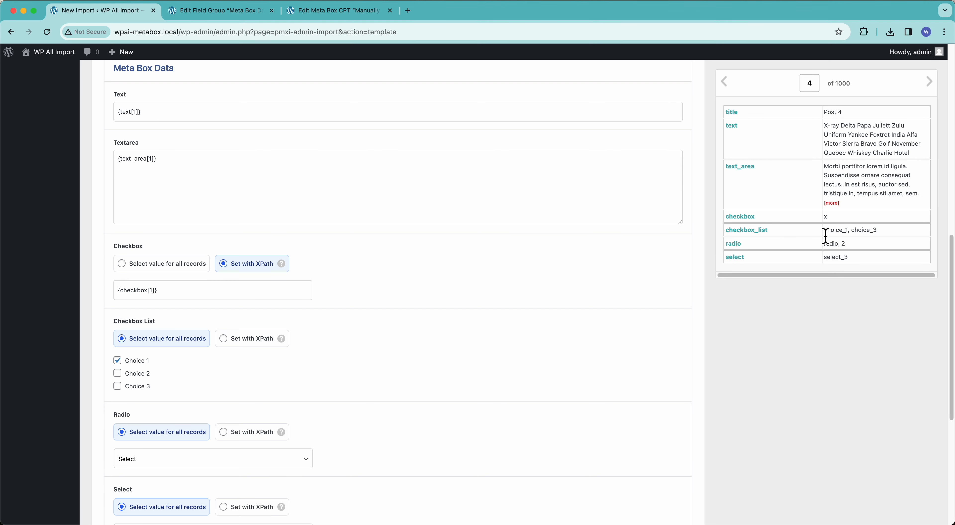
Step: Switch the Checkbox List field to Set with XPath and map the checkbox_list element to it
left_click(253, 345)
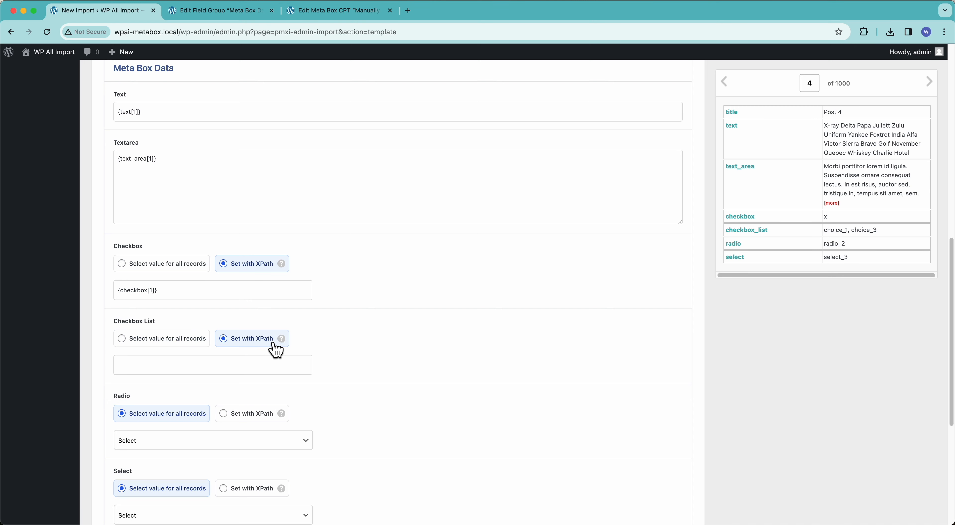
mouse_move(282, 340)
left_click_drag(832, 230, 868, 234)
left_click(868, 233)
left_click(253, 371)
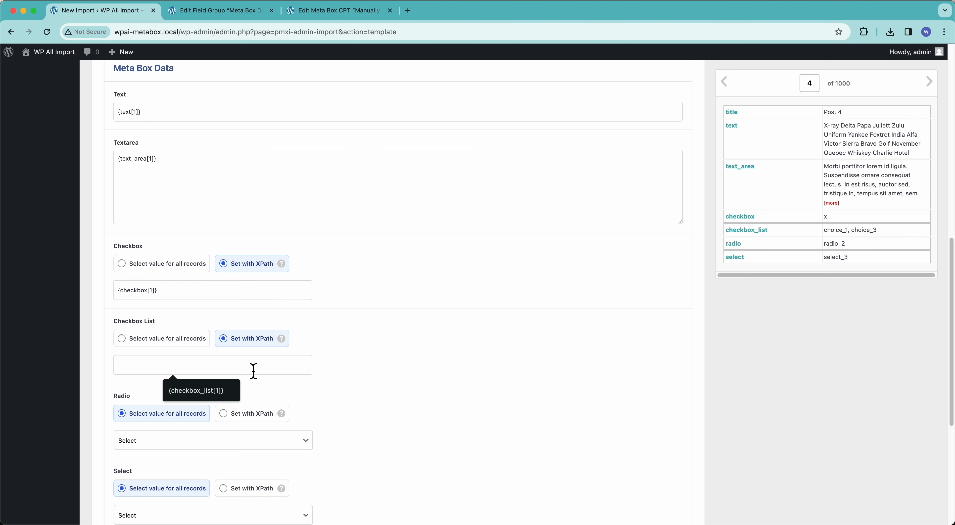
left_click(359, 368)
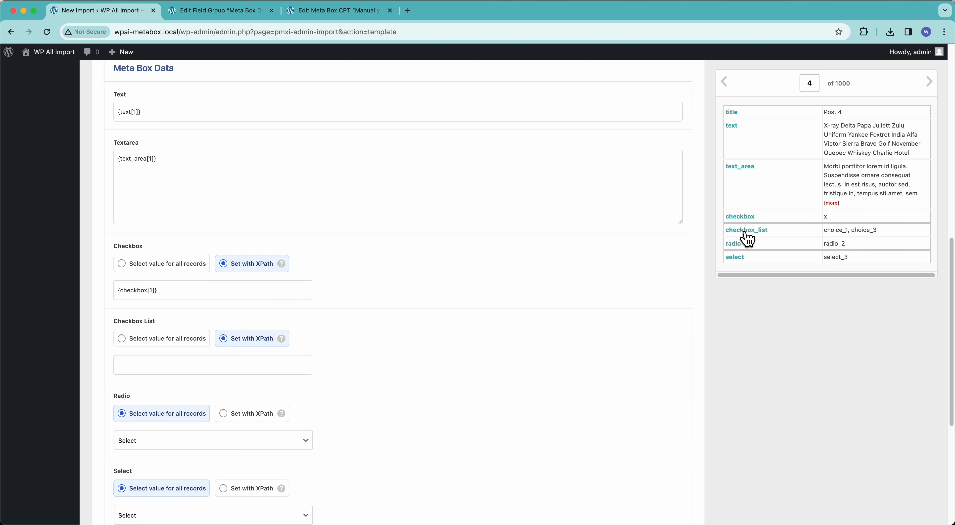
left_click_drag(749, 240, 239, 370)
Step: Select Radio 1 in the Radio field for all records
scroll(354, 376, "down", 2)
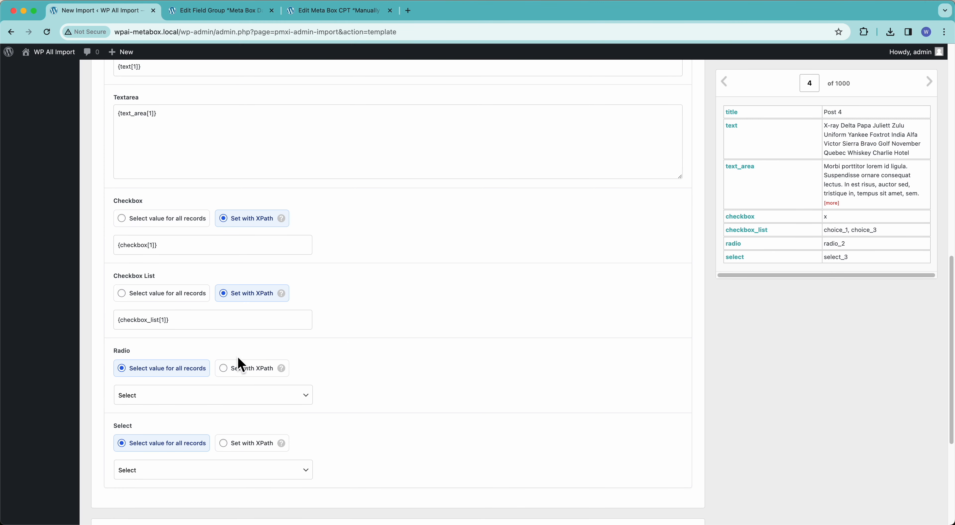
left_click(180, 397)
left_click(173, 406)
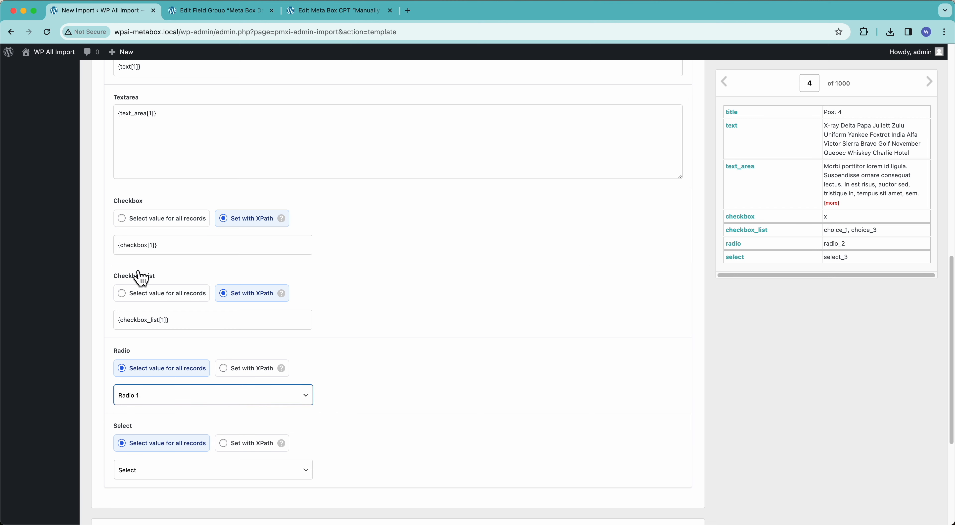
left_click(149, 396)
left_click(148, 397)
Step: Switch the Radio field to Set with XPath and check the preview data up to record 6, returning to record 4
left_click(254, 372)
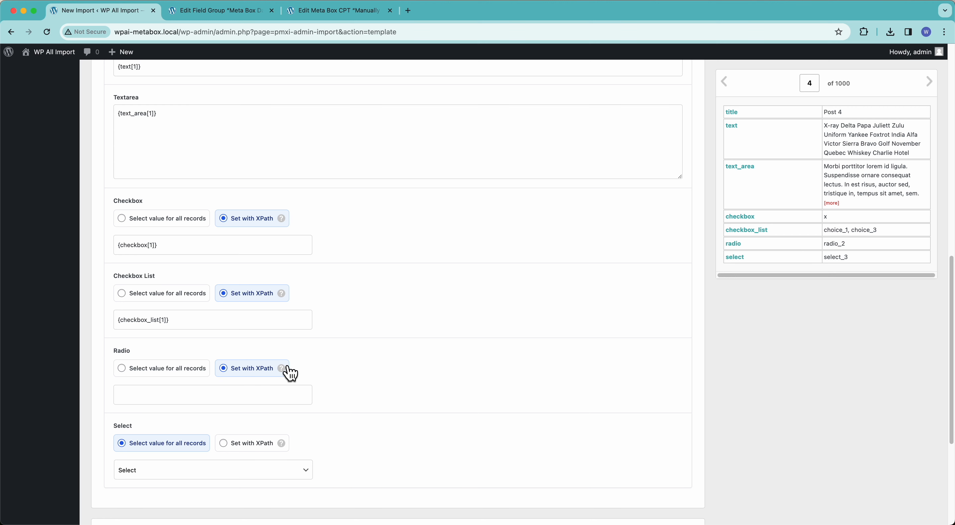
mouse_move(281, 373)
left_click(929, 82)
left_click(929, 83)
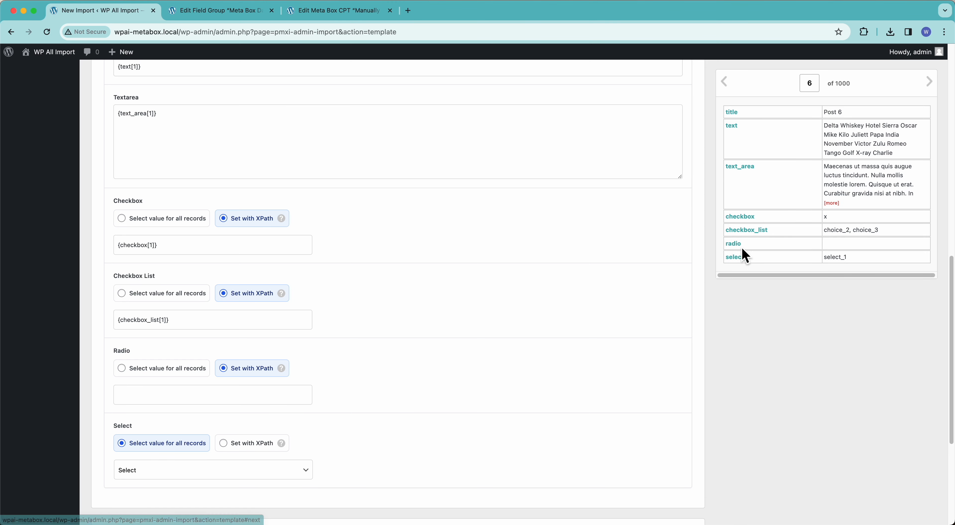
left_click(729, 86)
left_click(729, 86)
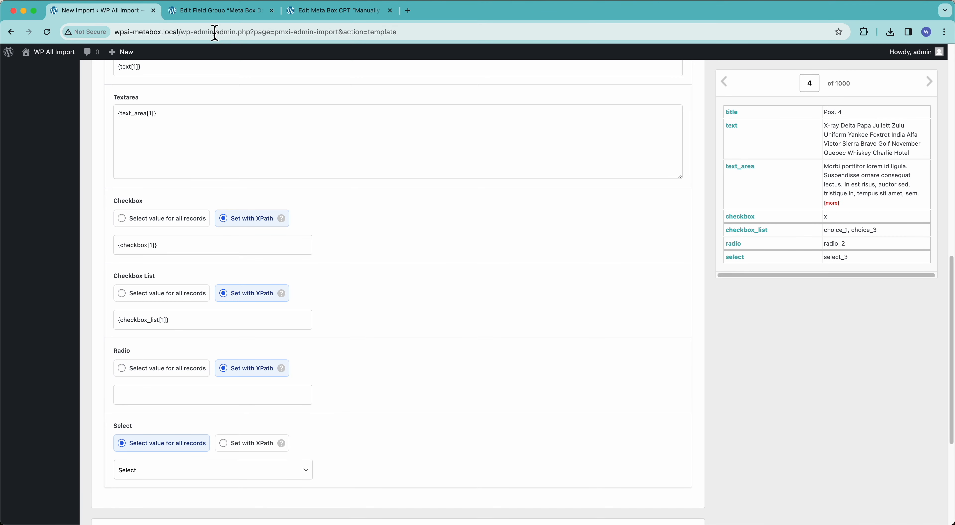
Step: Check the Radio field's choices in the Meta Box Data field group and map the import's radio element to the Radio field
left_click(219, 11)
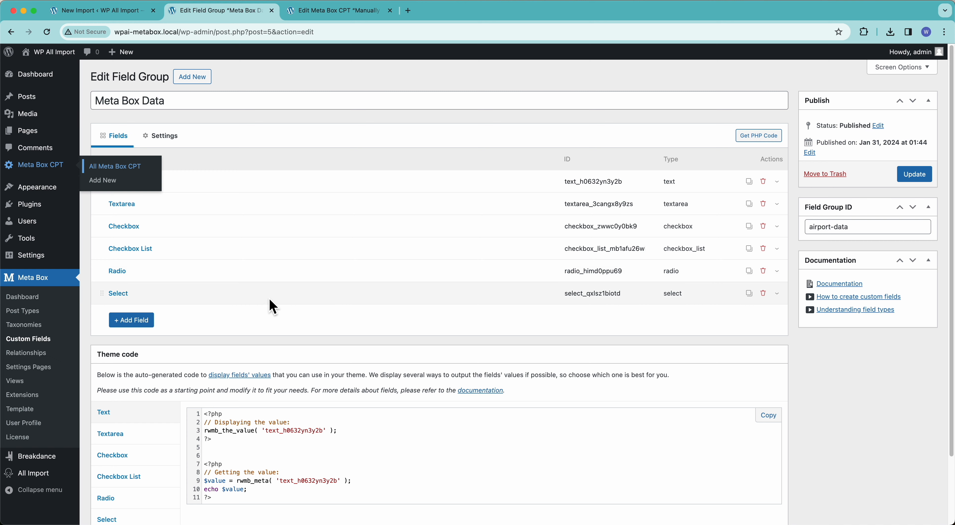
left_click(259, 274)
scroll(259, 357, "down", 1)
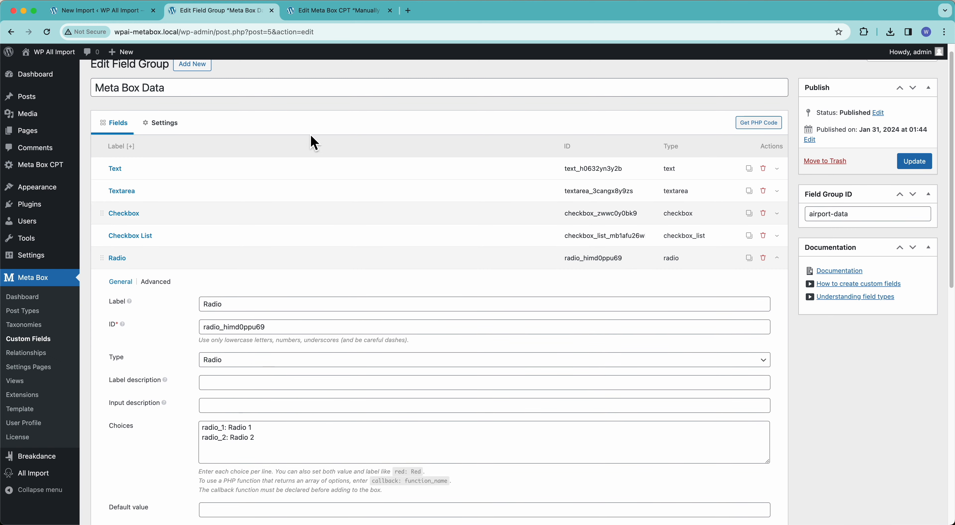
left_click(132, 15)
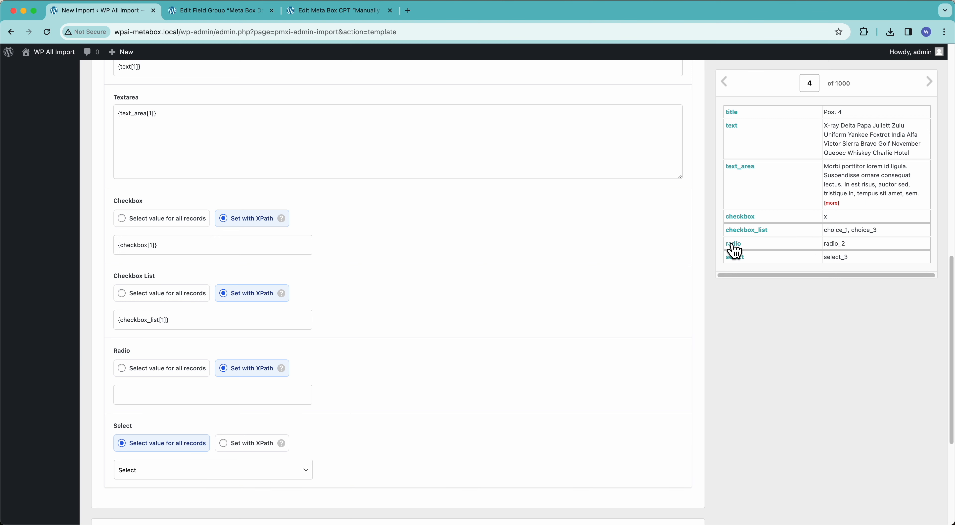
left_click_drag(734, 251, 230, 395)
Step: Select Select 2 in the Select field for all records
scroll(345, 395, "down", 2)
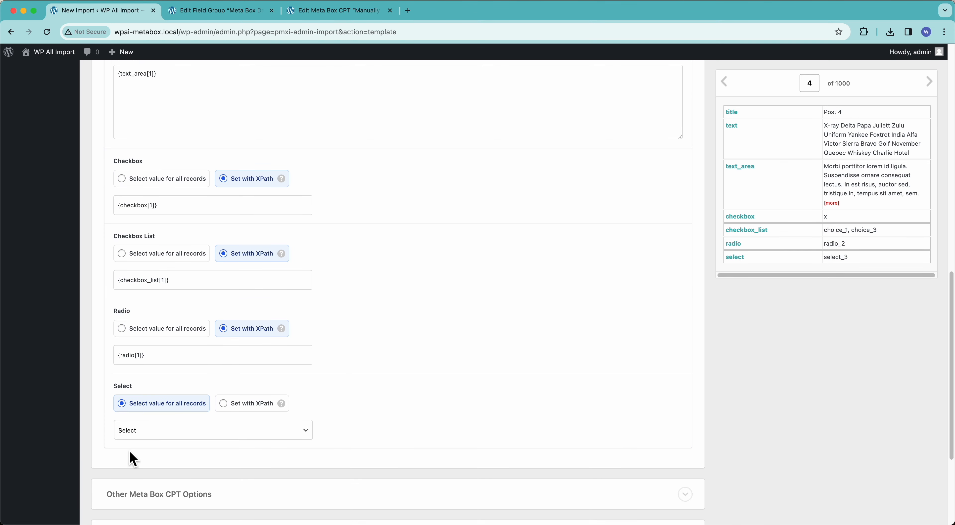
left_click(154, 435)
left_click(154, 451)
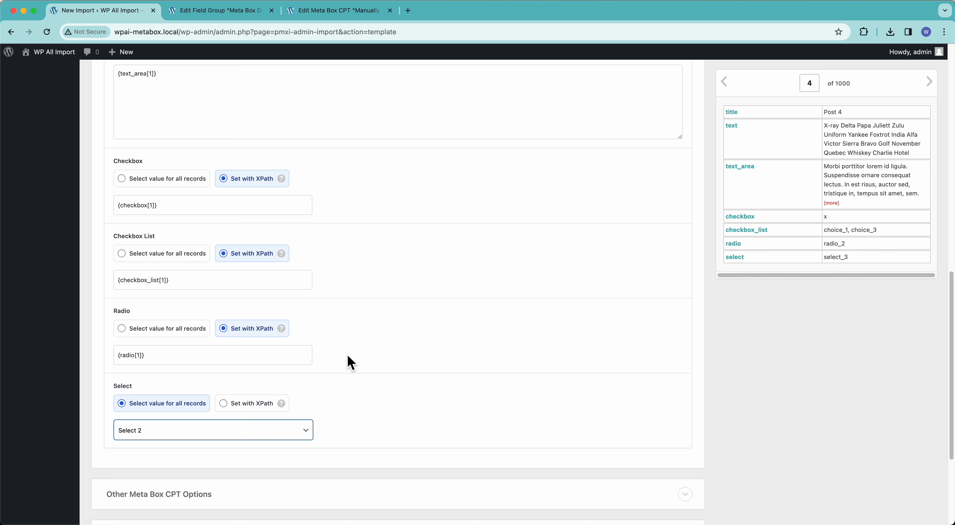
Step: Switch the Select field to Set with XPath, map the select element to it, and continue to the import settings
left_click(235, 406)
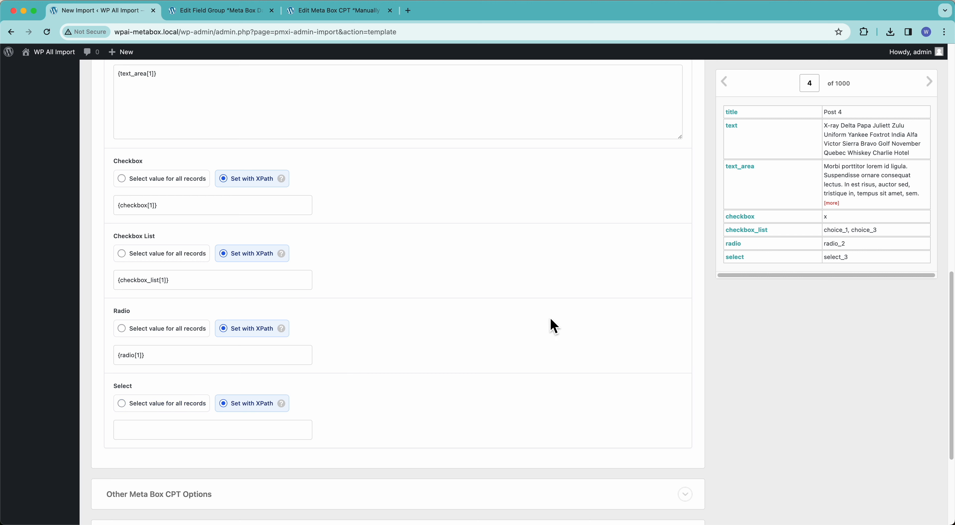
left_click_drag(740, 258, 231, 433)
scroll(371, 428, "down", 3)
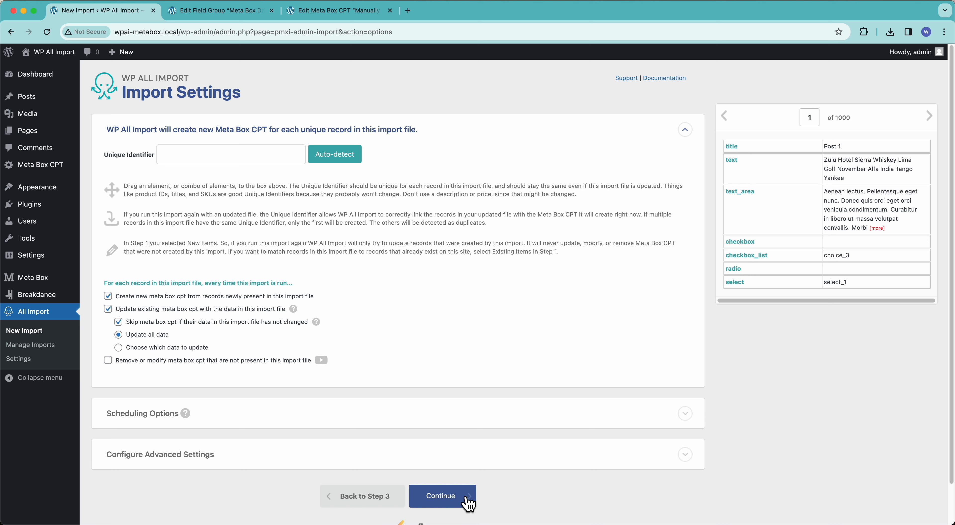
Step: Auto-detect the import's unique identifier, then confirm and run the import
left_click(318, 155)
mouse_move(223, 423)
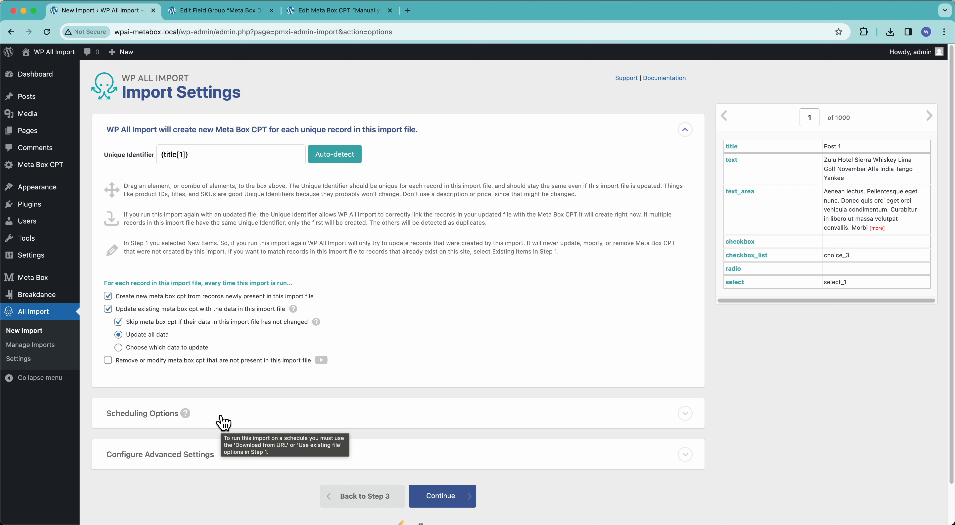
scroll(206, 504, "down", 2)
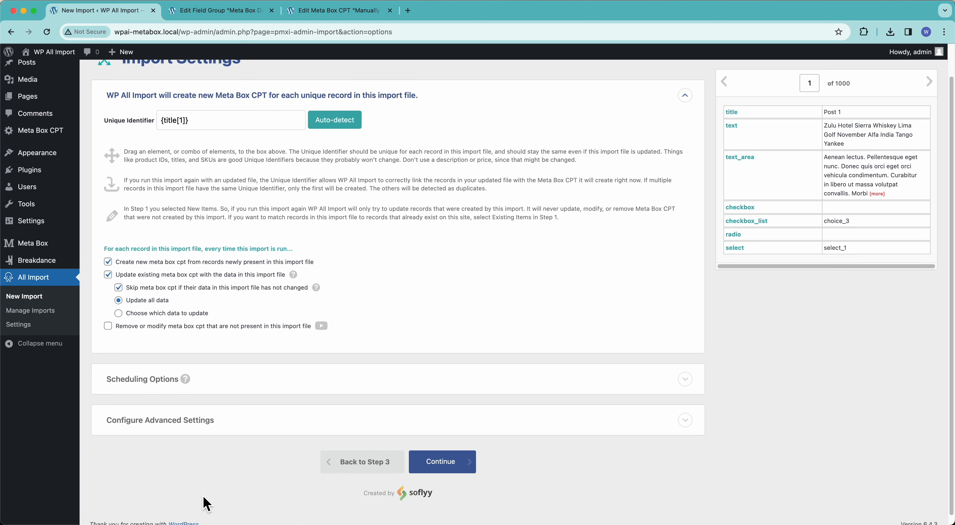
left_click(456, 469)
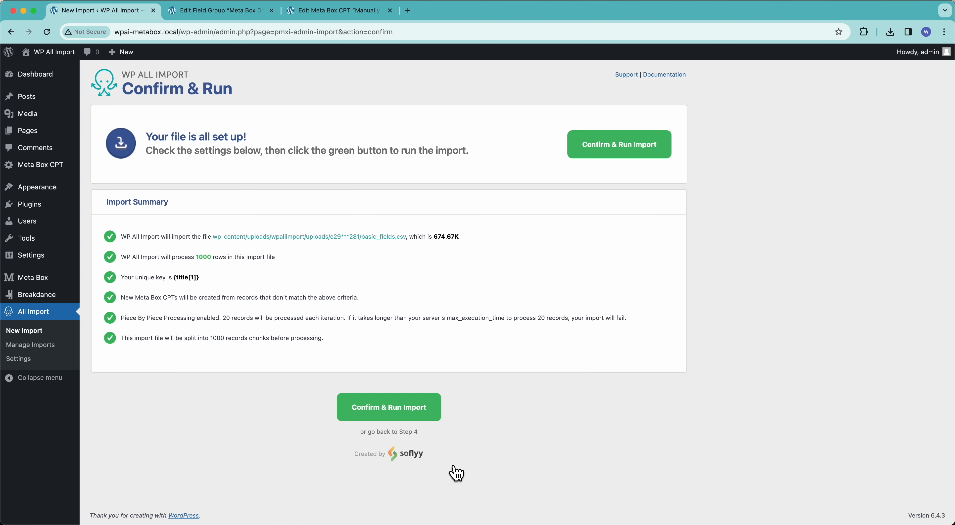
left_click(586, 158)
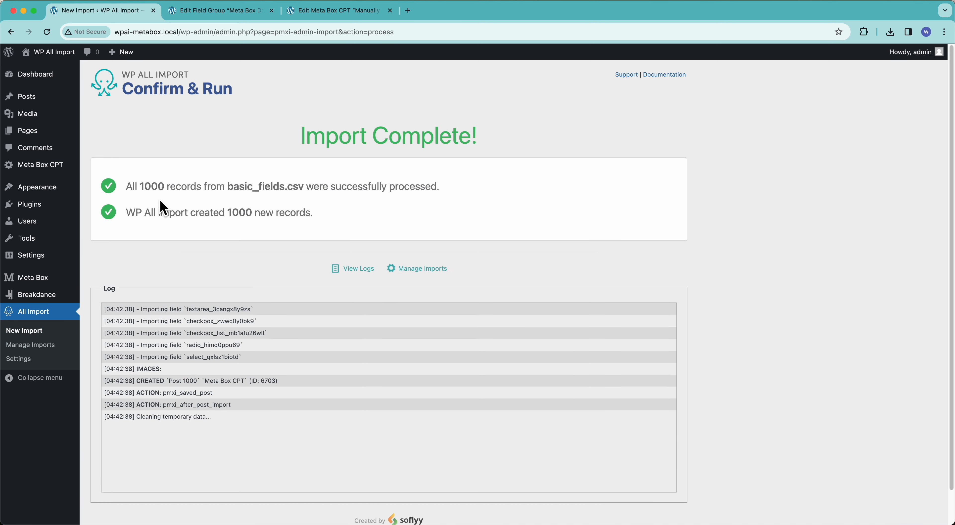
Step: Open the list of all Meta Box CPT posts and sort it by date, oldest first
mouse_move(22, 173)
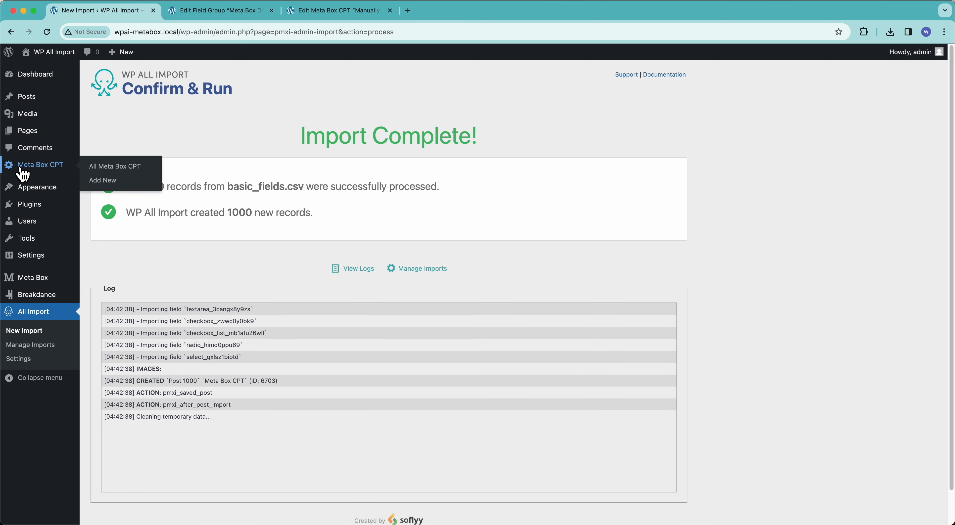
left_click(108, 167)
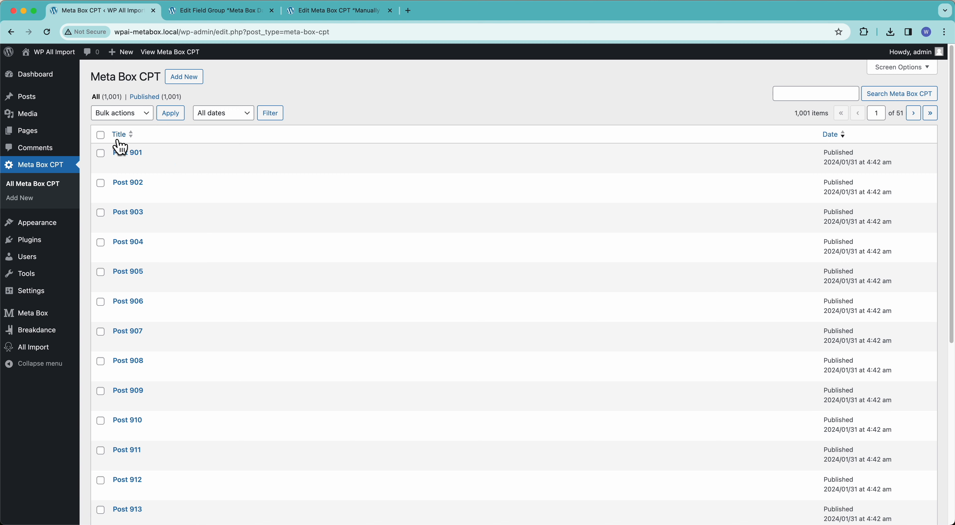
left_click(120, 136)
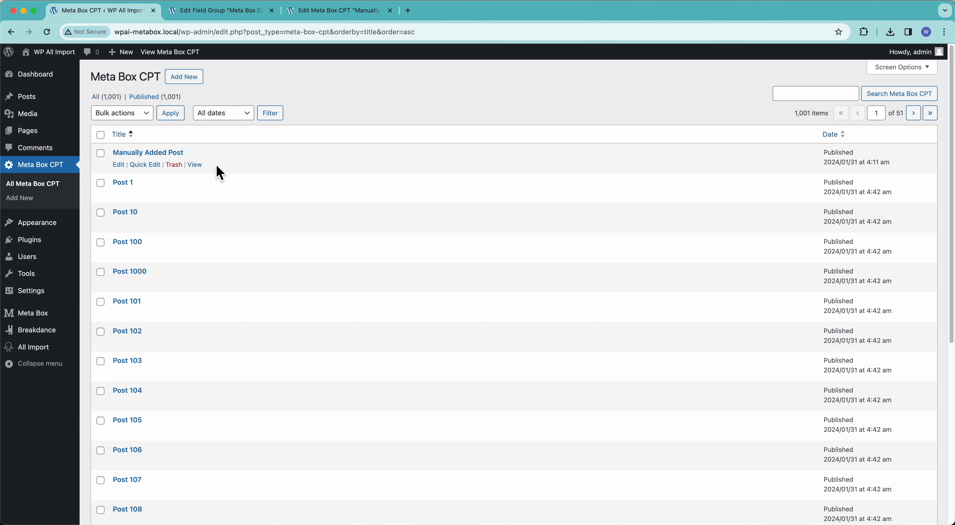
left_click(826, 139)
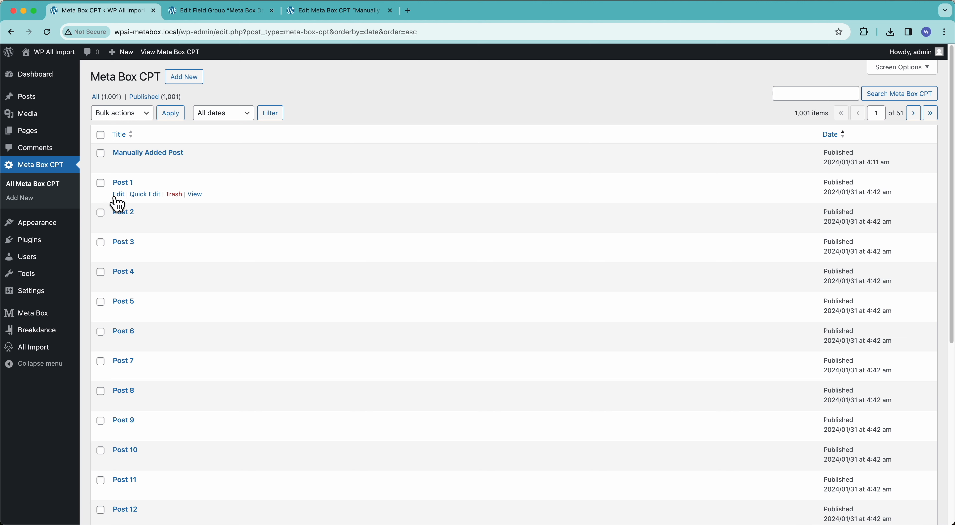
Step: Open Post 1 through Post 5 for editing, each in its own new tab
left_click(119, 194, "super")
left_click(119, 224, "super")
left_click(118, 254, "super")
left_click(119, 283, "super")
left_click(119, 313, "super")
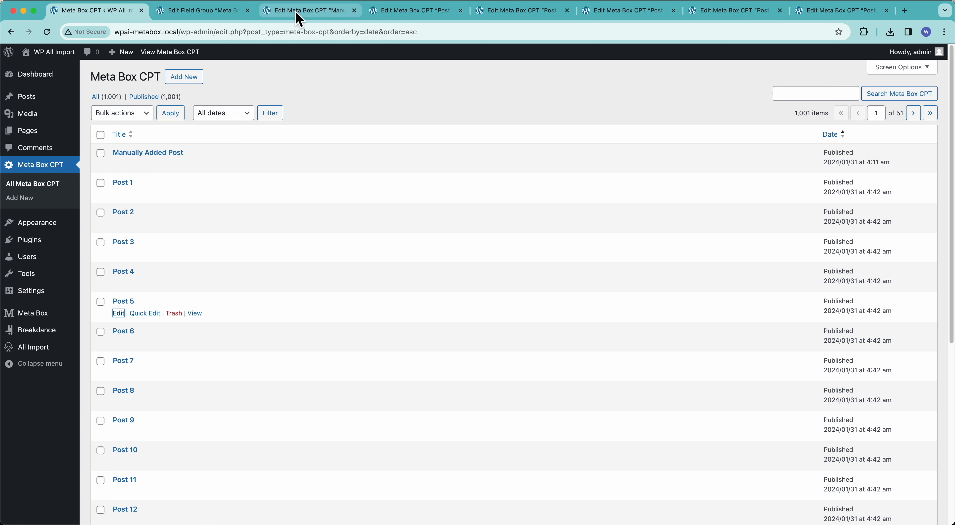
Step: Compare the Meta Box Data fields of the Manually Added Post with those of the imported posts
left_click(299, 20)
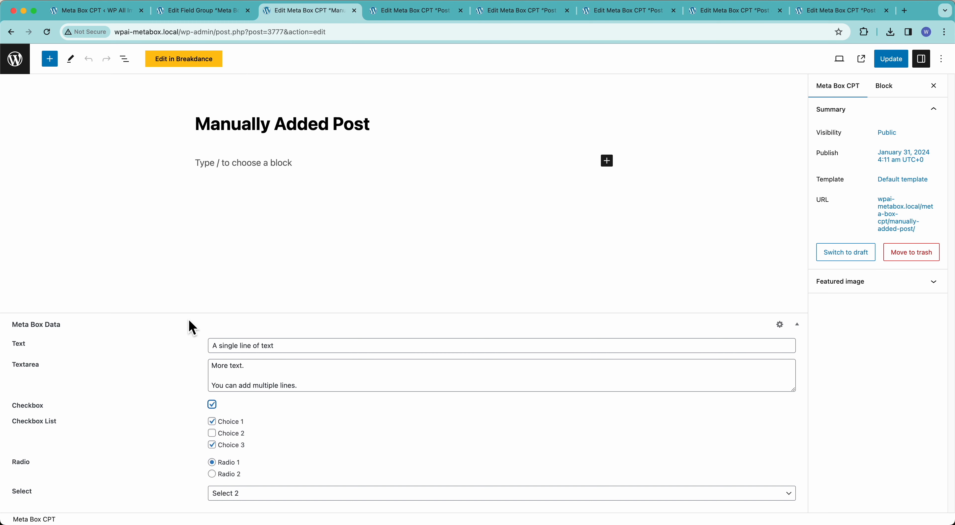
key("ctrl+Tab")
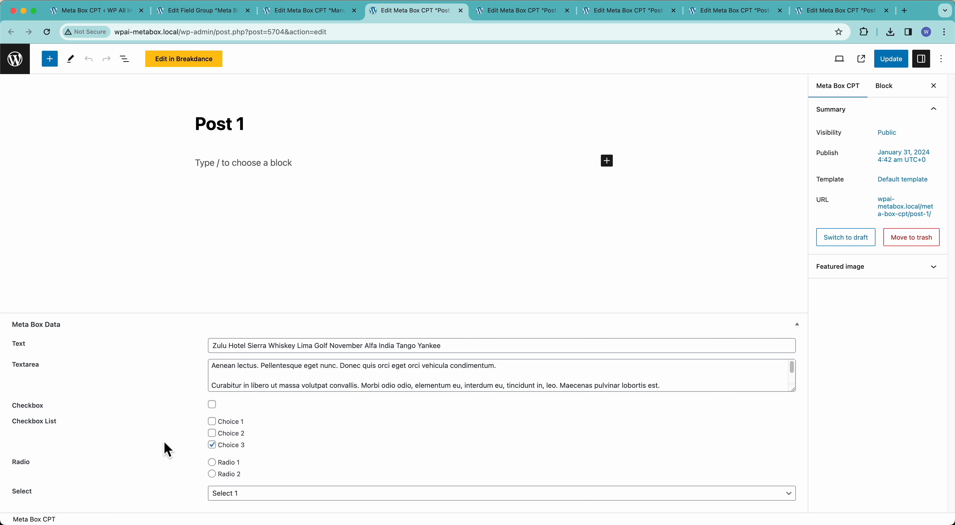
key("ctrl+Tab")
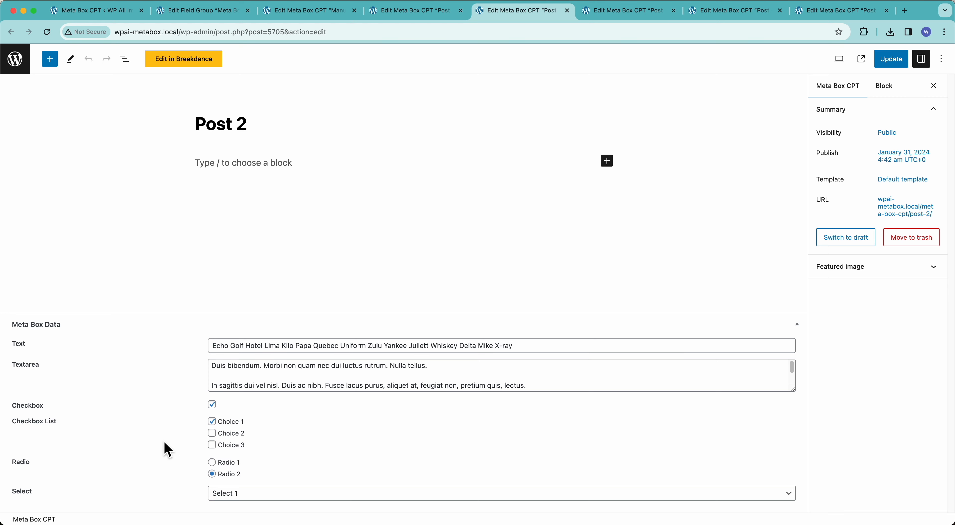
key("ctrl+Tab")
key("ctrl+Tab")
key("ctrl+Tab")
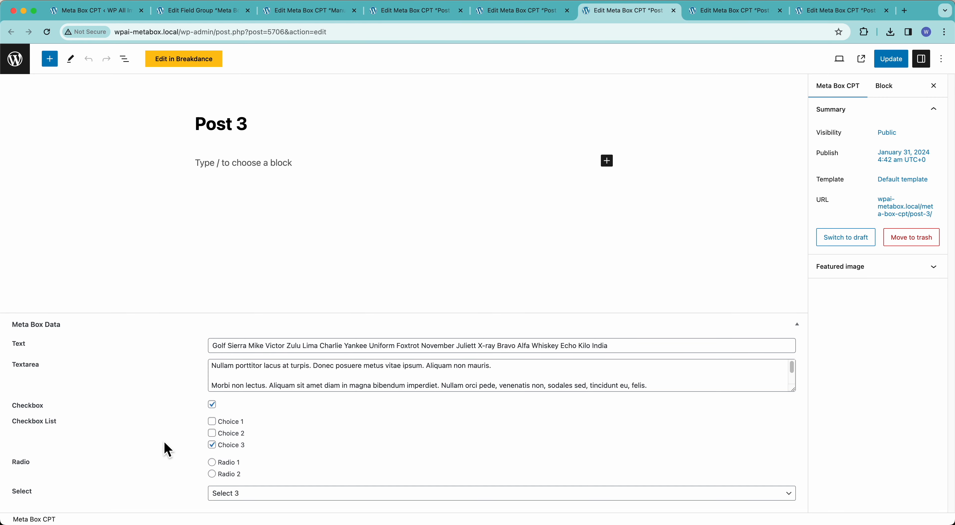
key("ctrl+Tab")
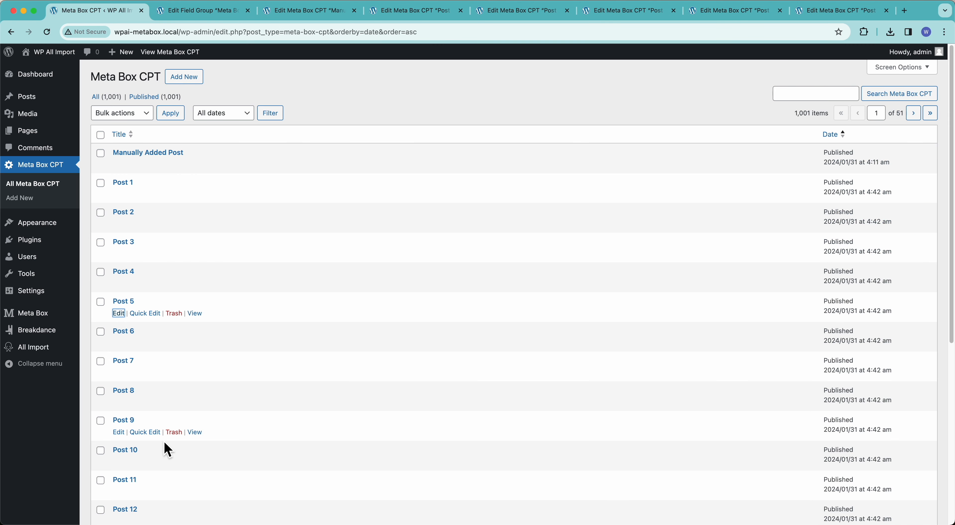
Step: Go back through the imported posts and re-examine the Meta Box Data fields of Post 4 and Post 2
key("ctrl+shift+Tab")
key("ctrl+shift+Tab")
key("ctrl+shift+Tab")
key("ctrl+shift+Tab")
key("ctrl+Tab")
key("ctrl+Tab")
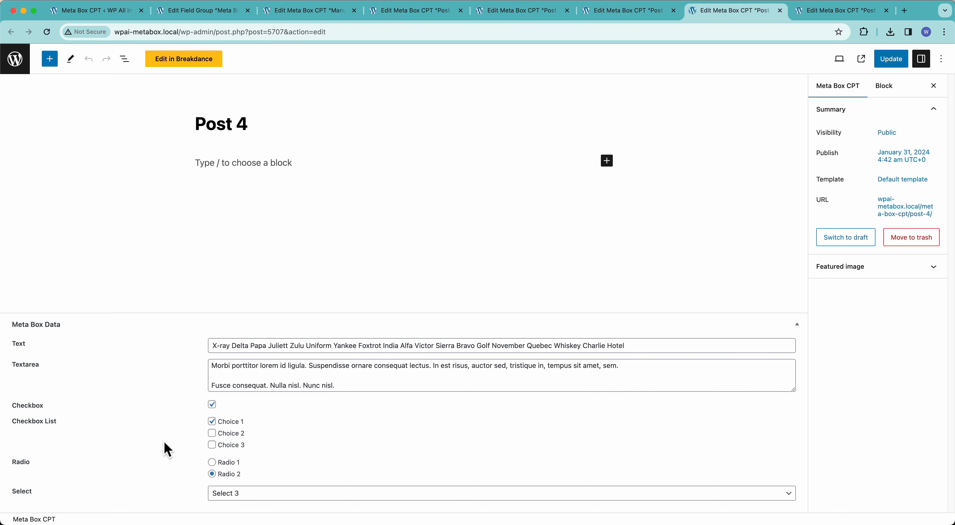
key("ctrl+shift+Tab")
key("ctrl+shift+Tab")
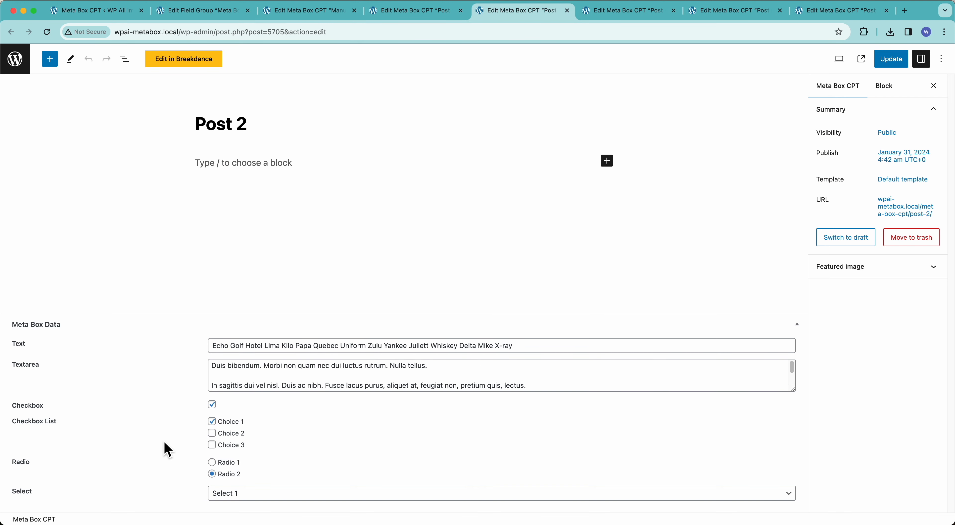